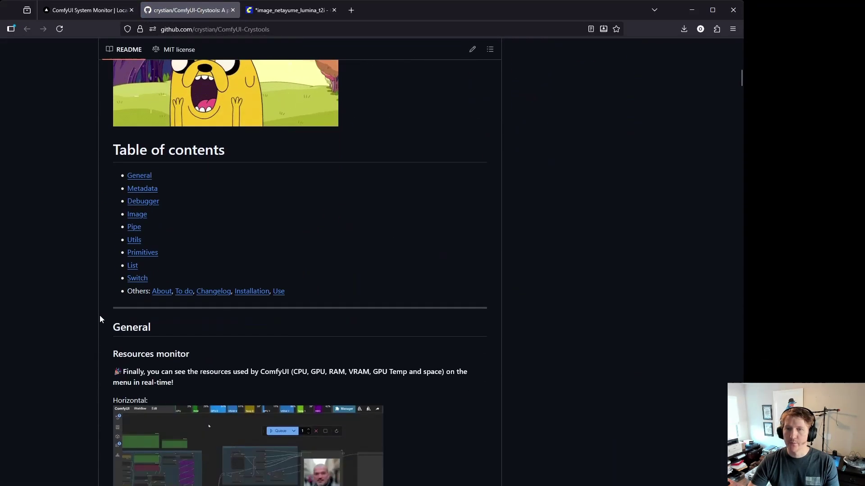
Scroll the Crystools README from the Resources monitor down to the Metadata comparator section
scroll(100, 318, "down", 3)
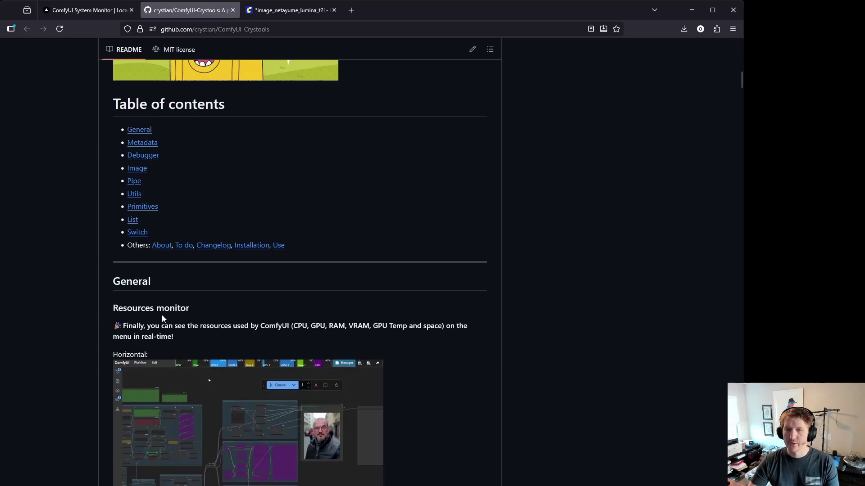
scroll(162, 321, "down", 3)
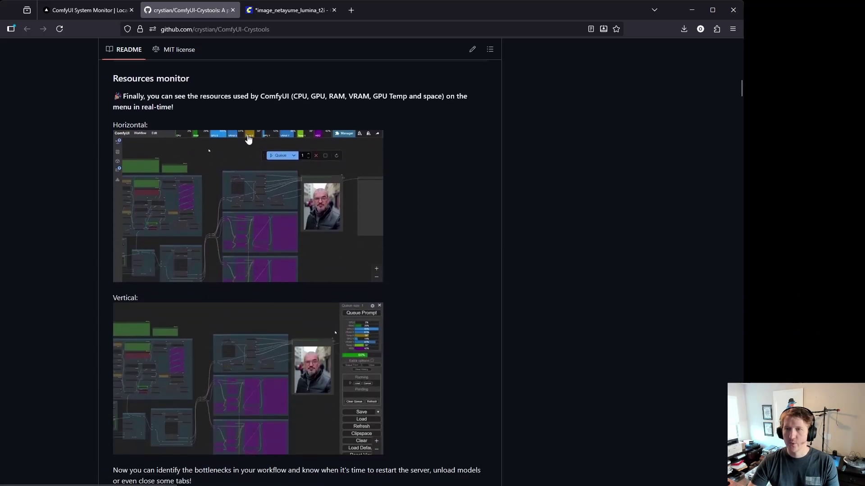
scroll(266, 280, "down", 10)
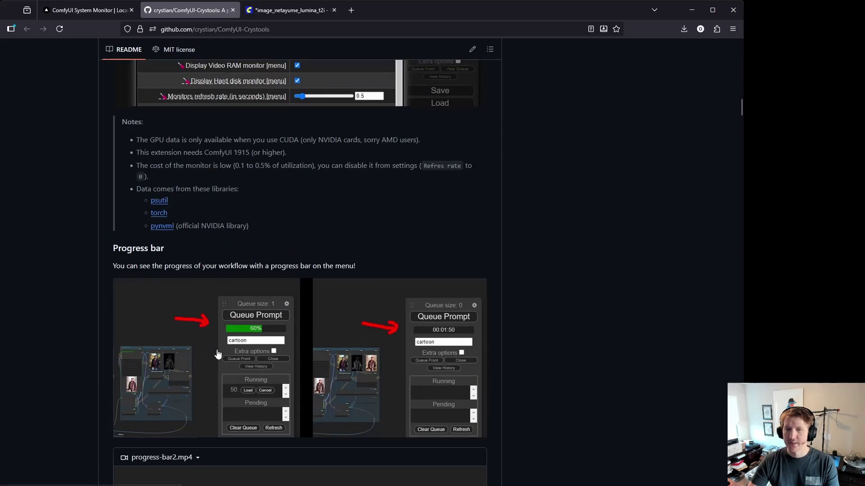
scroll(277, 360, "down", 14)
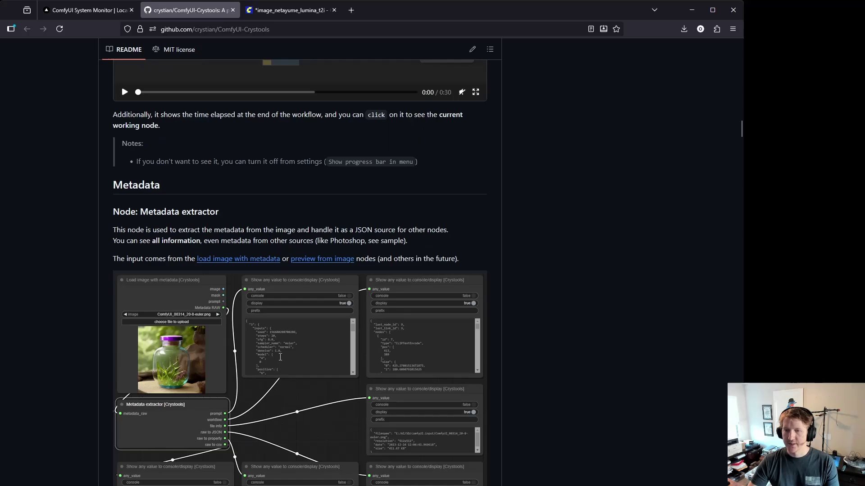
scroll(274, 364, "down", 18)
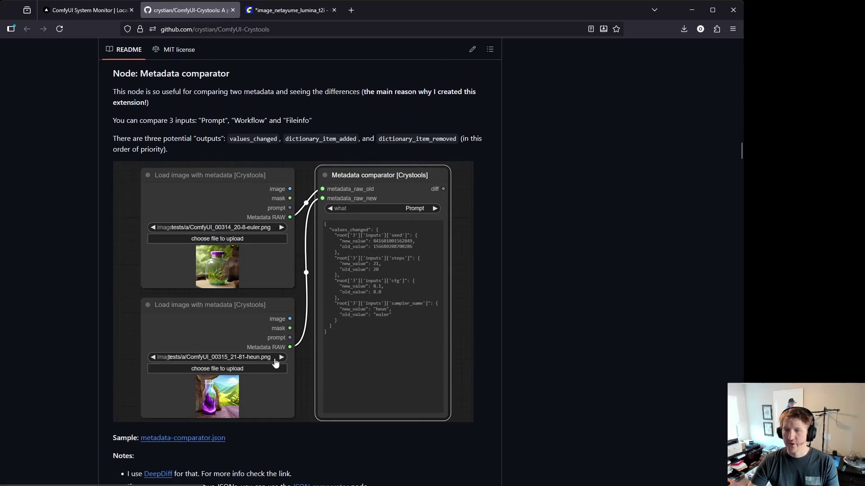
scroll(275, 359, "down", 8)
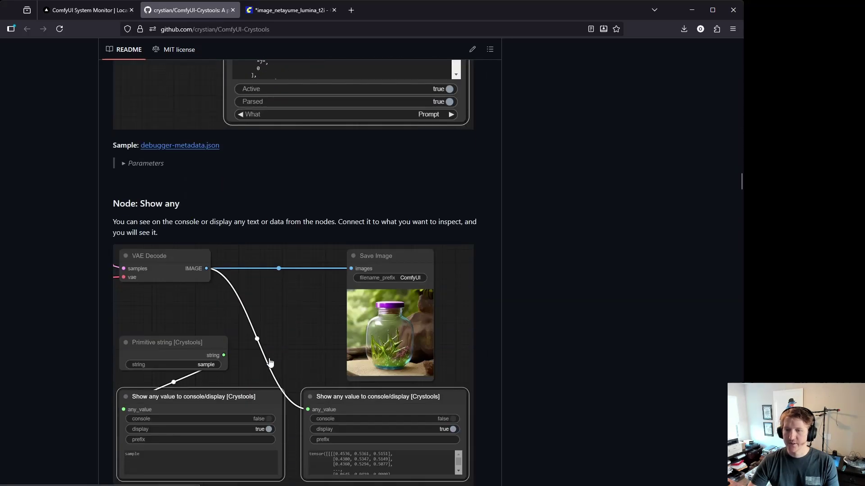
Return to the ComfyUI tab and dismiss the Manager dialog to reveal the workflow
scroll(270, 359, "up", 20)
left_click(284, 9)
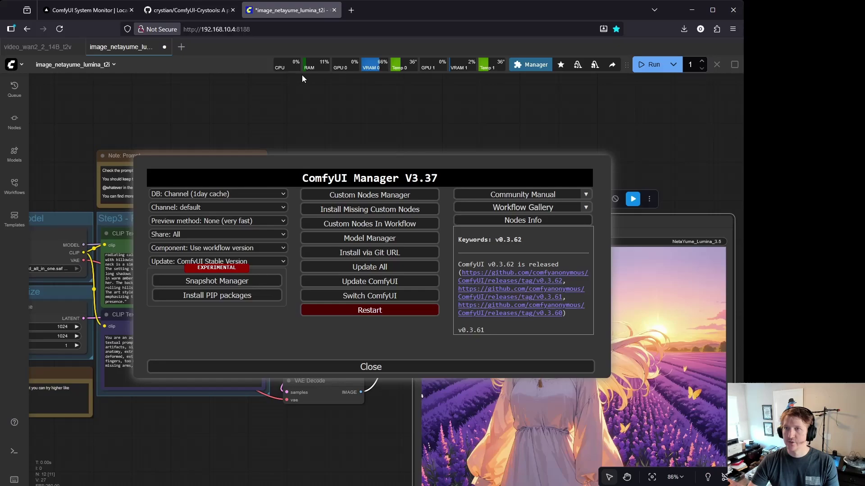
left_click(396, 372)
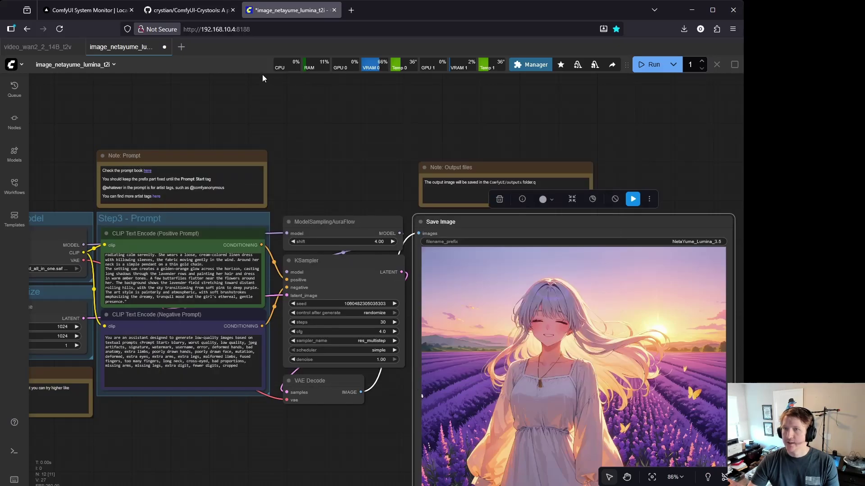
Run the NetaYume Lumina workflow to generate a 1024×1024 lavender-field sunset portrait
left_click(644, 65)
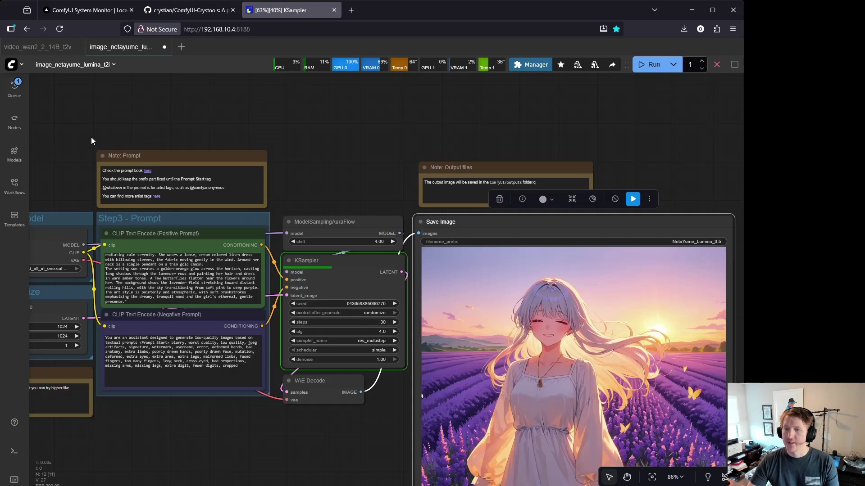
mouse_move(365, 333)
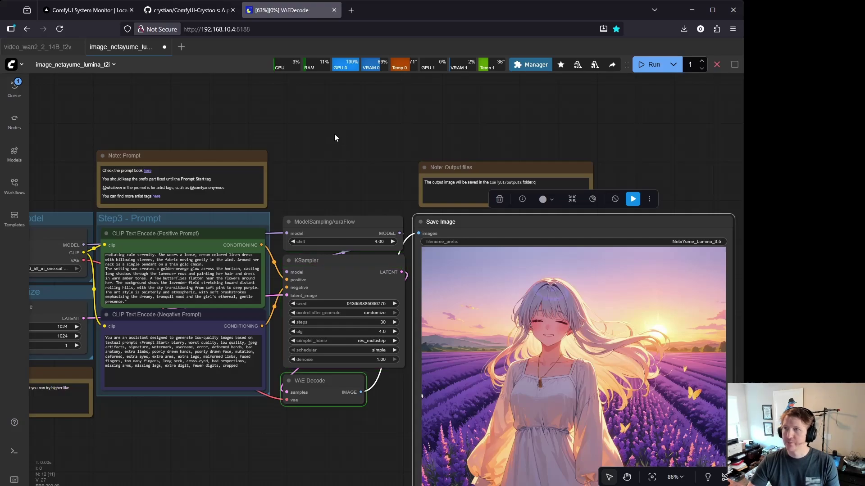
scroll(563, 315, "down", 4)
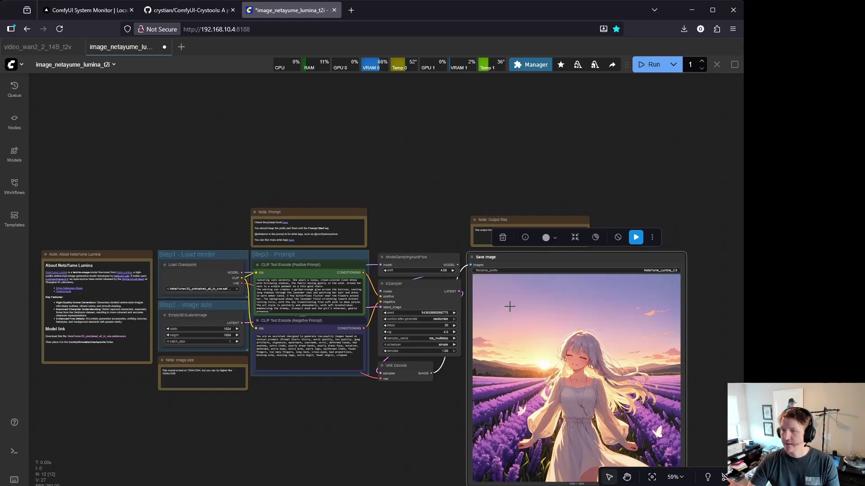
scroll(437, 223, "up", 5)
left_click_drag(445, 238, 396, 209)
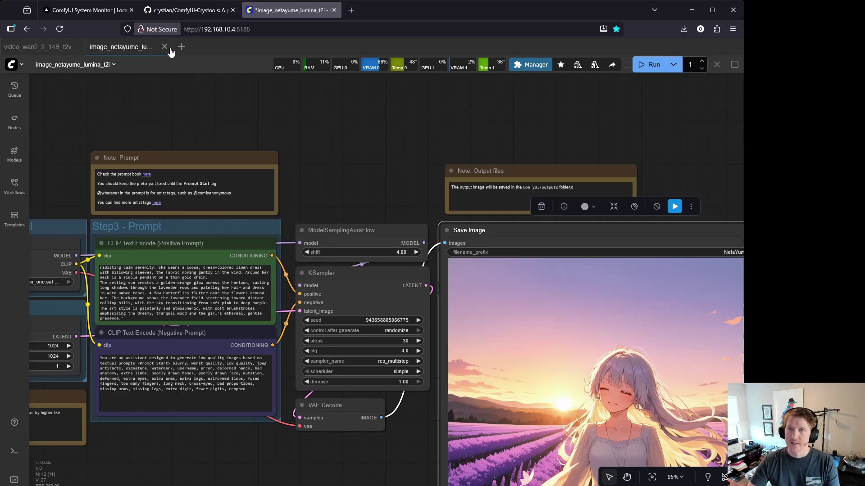
In the System Monitor guide, highlight the ComfyUI and ComfyUI Manager prerequisites
left_click(100, 12)
scroll(299, 293, "down", 5)
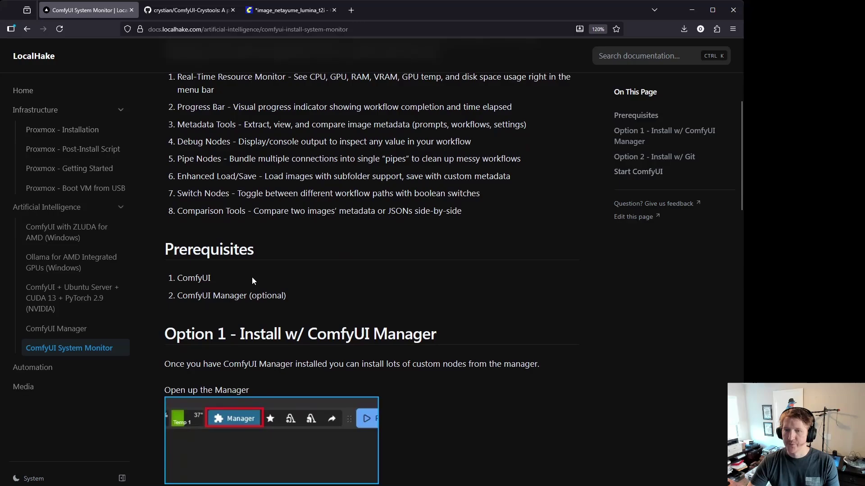
double_click(188, 279)
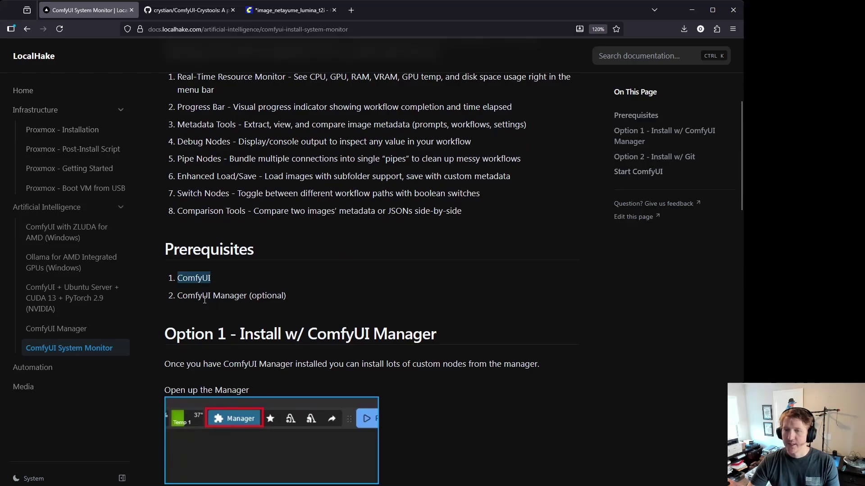
left_click_drag(205, 301, 216, 298)
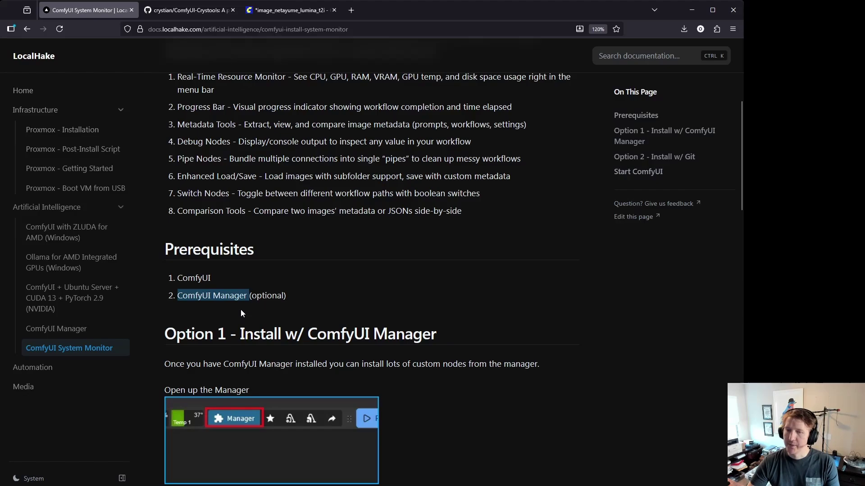
Highlight the word 'optional' for ComfyUI Manager, then go back to the ComfyUI workflow
scroll(314, 308, "down", 1)
scroll(314, 306, "down", 2)
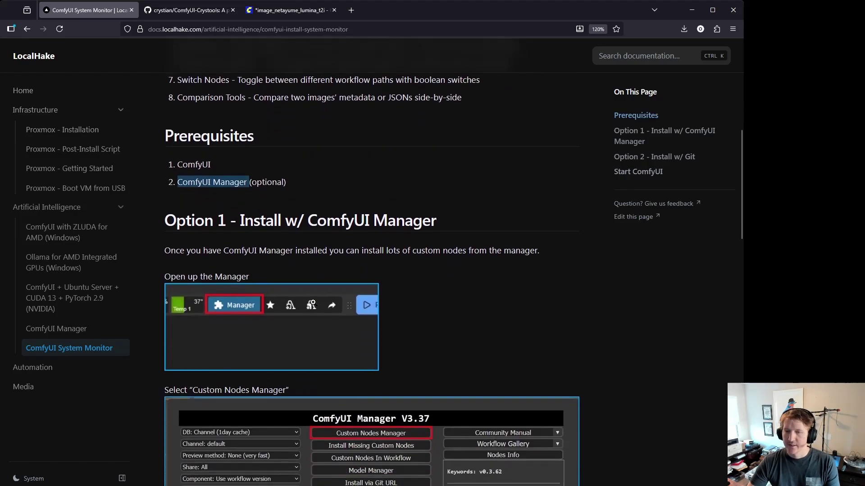
double_click(270, 186)
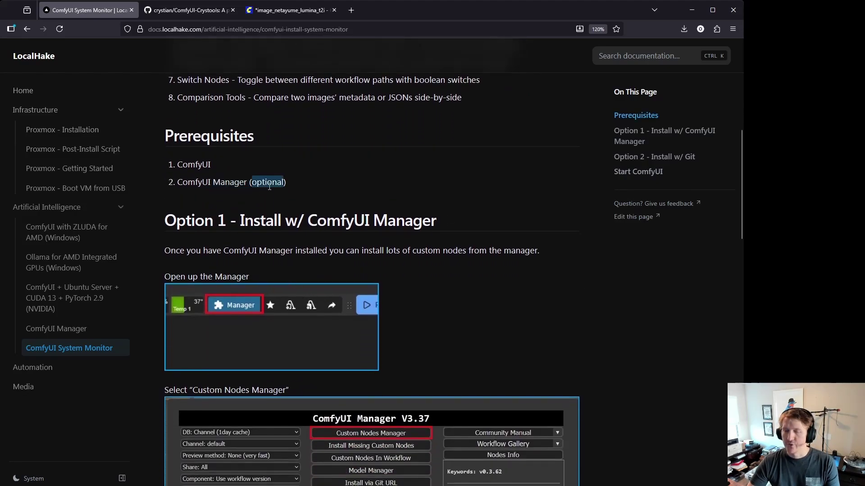
scroll(293, 318, "down", 1)
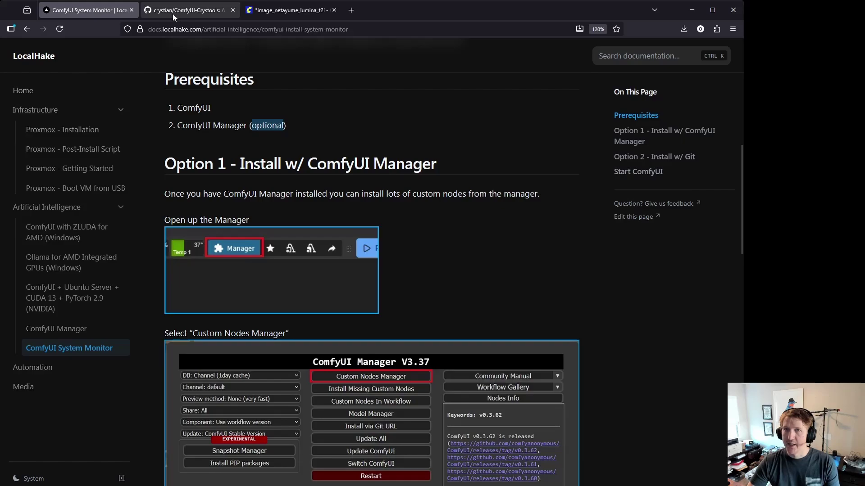
left_click(252, 10)
Search custom nodes for 'crystools', confirm ComfyUI-Crystools 1.27.4 is installed, and close the Manager
left_click(530, 69)
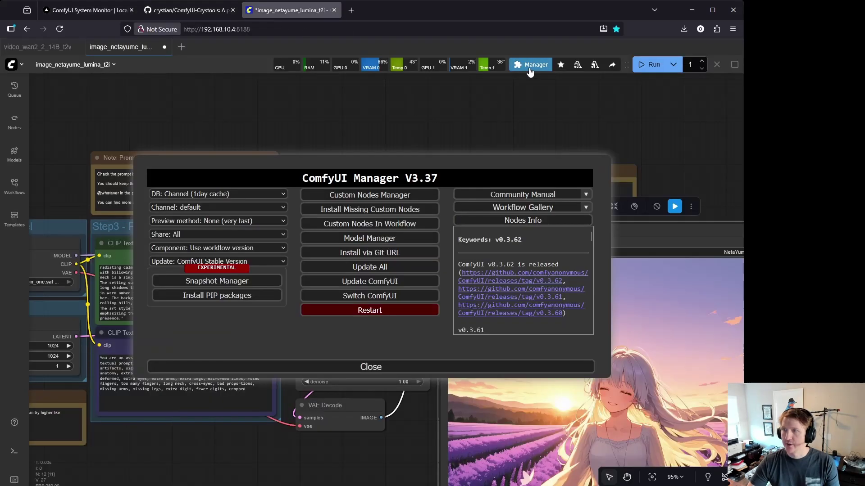
left_click(366, 196)
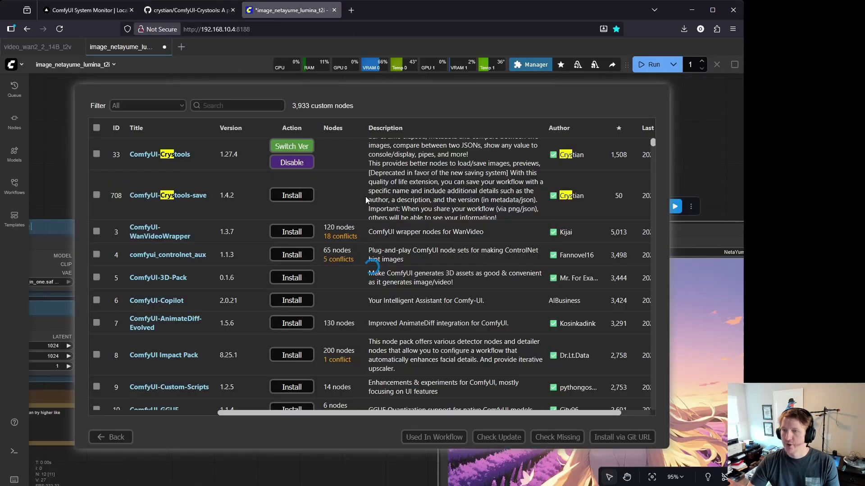
left_click(237, 106)
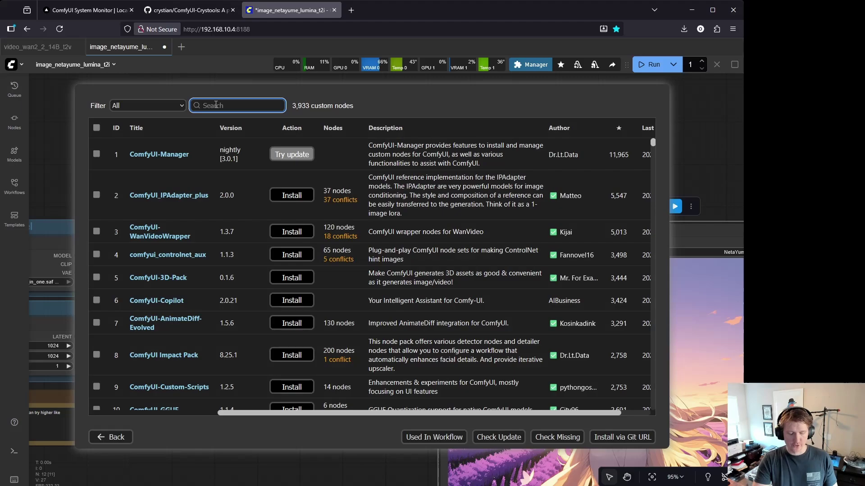
type("crystools")
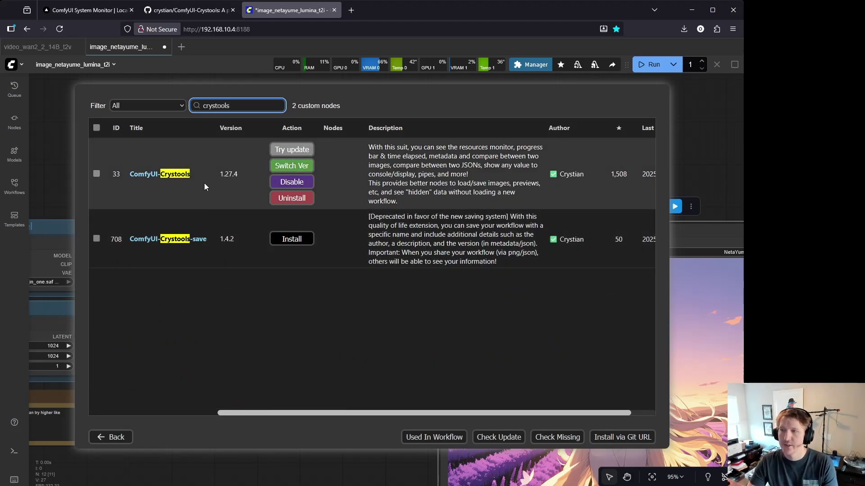
scroll(396, 176, "right", 2)
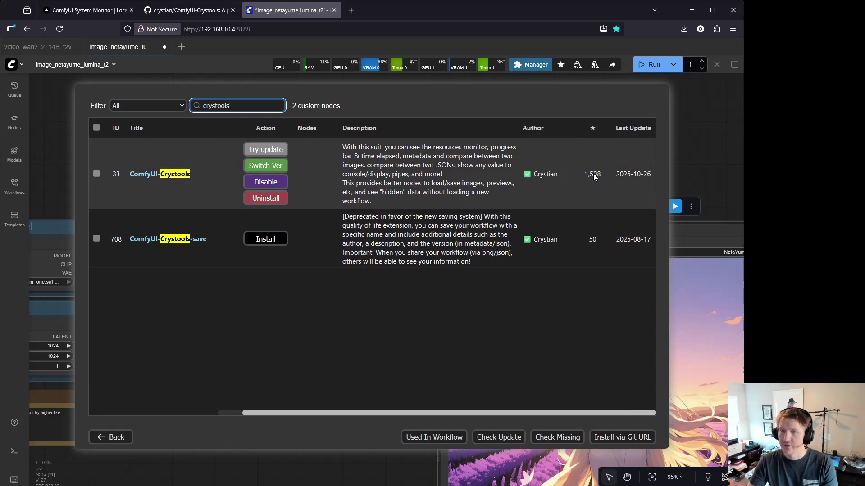
scroll(249, 191, "left", 2)
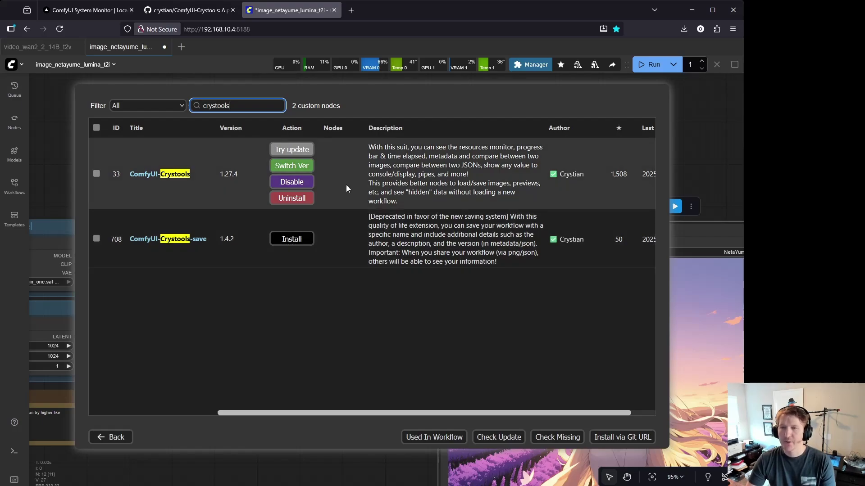
left_click(110, 437)
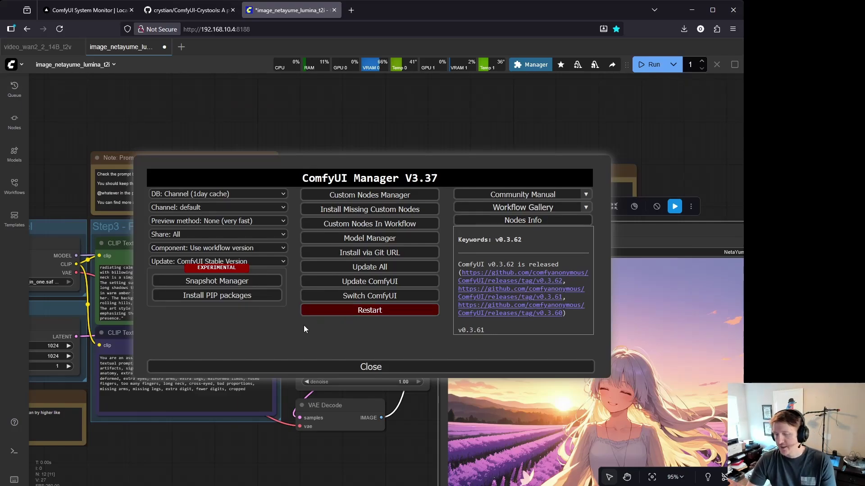
left_click(371, 366)
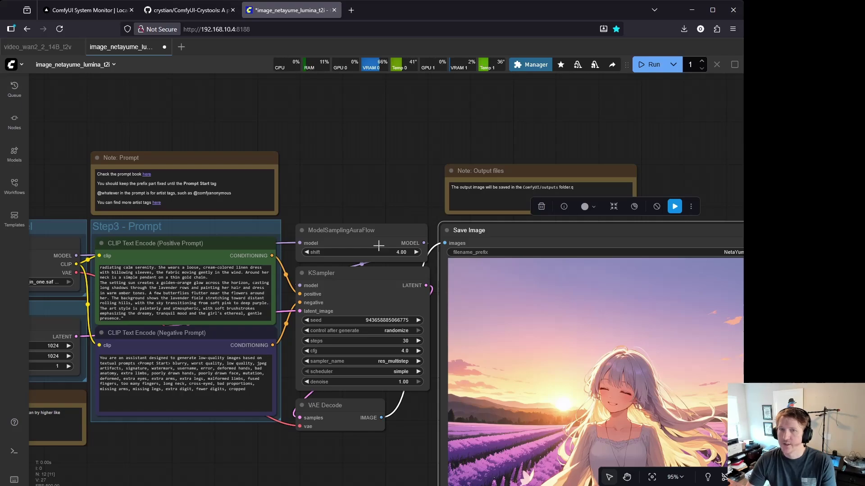
Highlight the Option 2 'cd ~/ComfyUI/custom_nodes' and crystools git clone commands
left_click(87, 10)
scroll(253, 283, "down", 10)
scroll(252, 282, "down", 1)
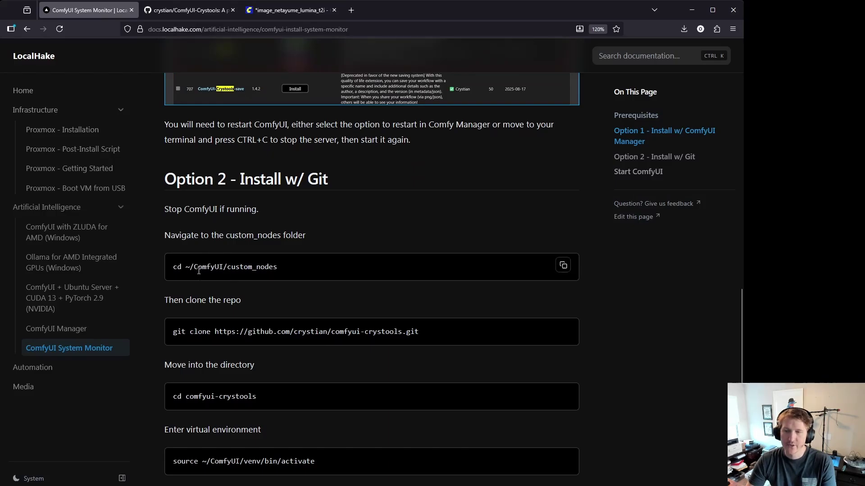
left_click_drag(295, 268, 173, 267)
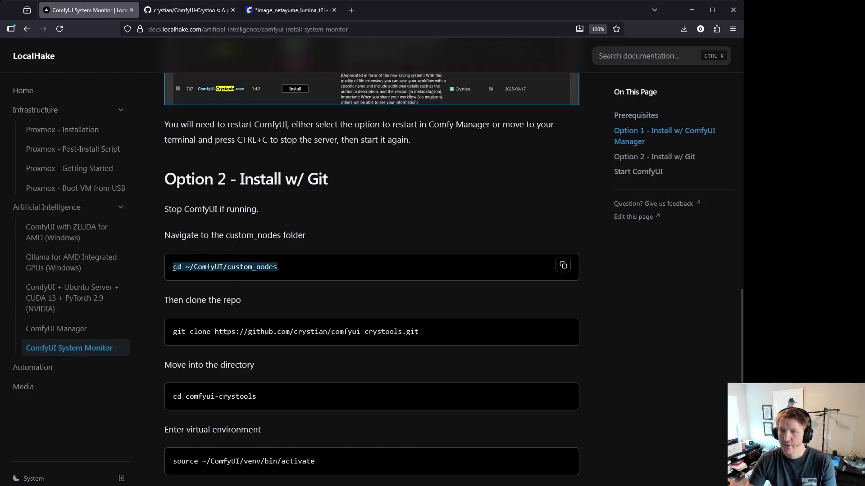
left_click_drag(420, 331, 172, 333)
Highlight the 'cd comfyui-crystools' and virtual environment source activate commands
scroll(230, 359, "down", 3)
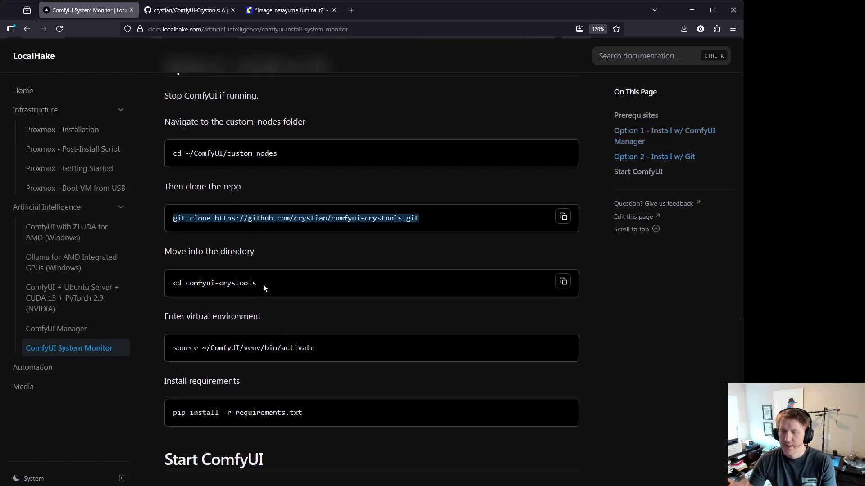
left_click_drag(265, 284, 167, 283)
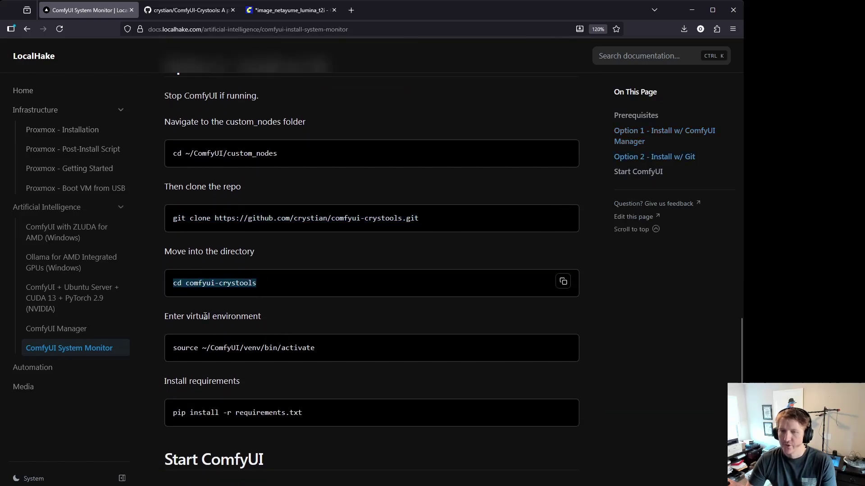
left_click_drag(328, 351, 178, 348)
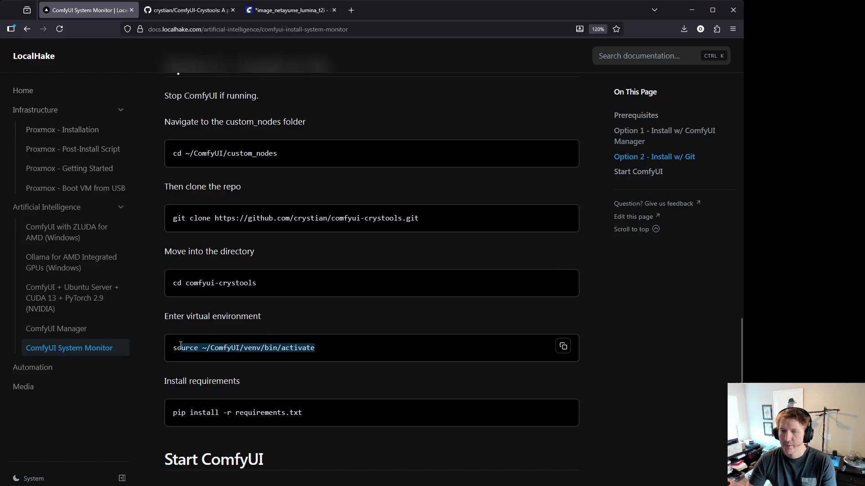
triple_click(182, 347)
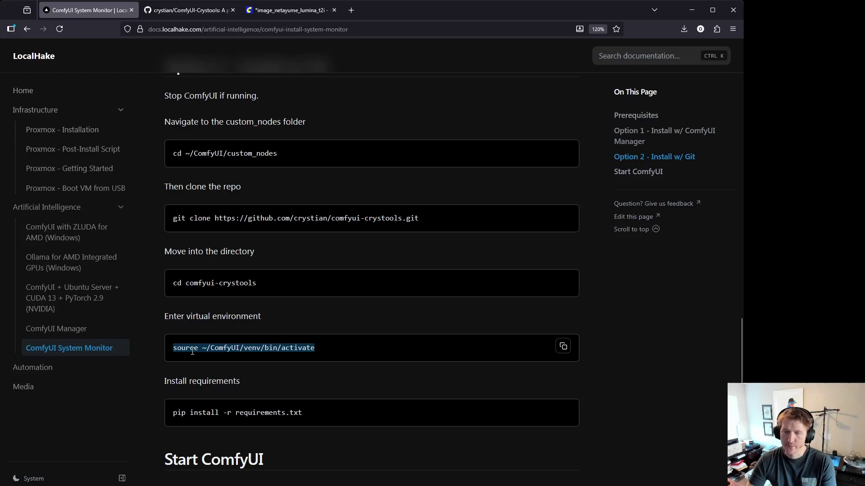
scroll(269, 347, "down", 1)
left_click(226, 357)
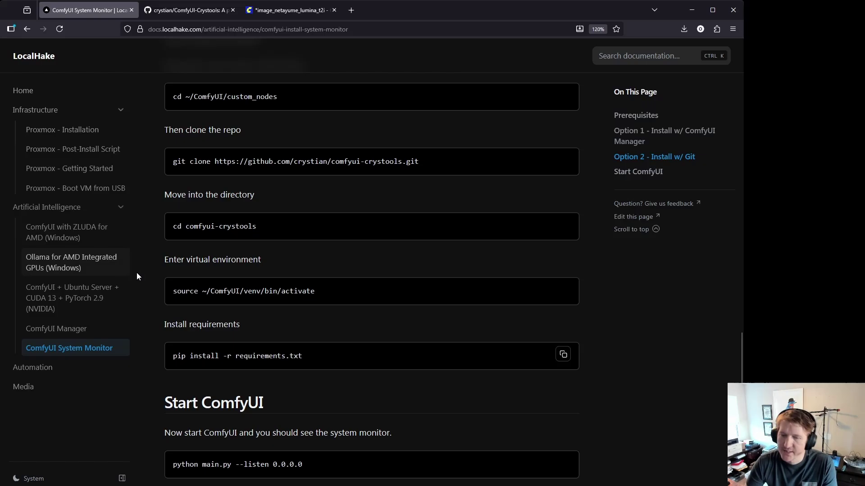
Scroll back up to the Option 1 ComfyUI Manager install instructions
scroll(277, 358, "down", 3)
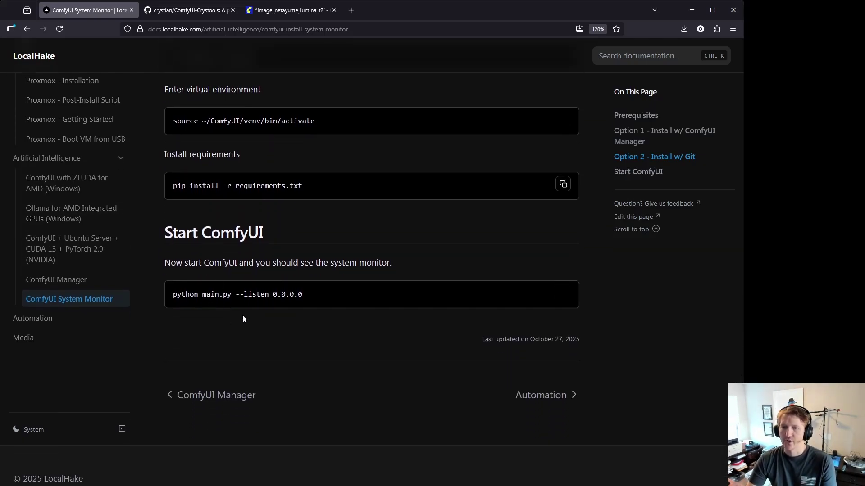
scroll(295, 334, "up", 5)
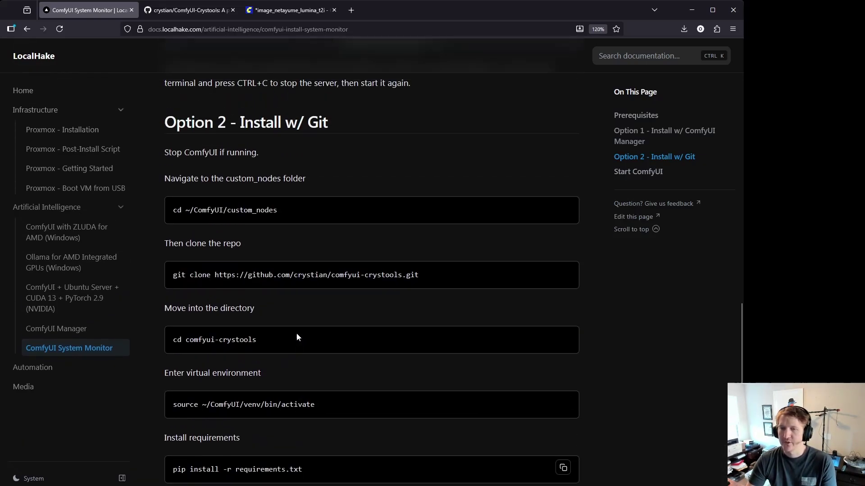
scroll(241, 452, "down", 5)
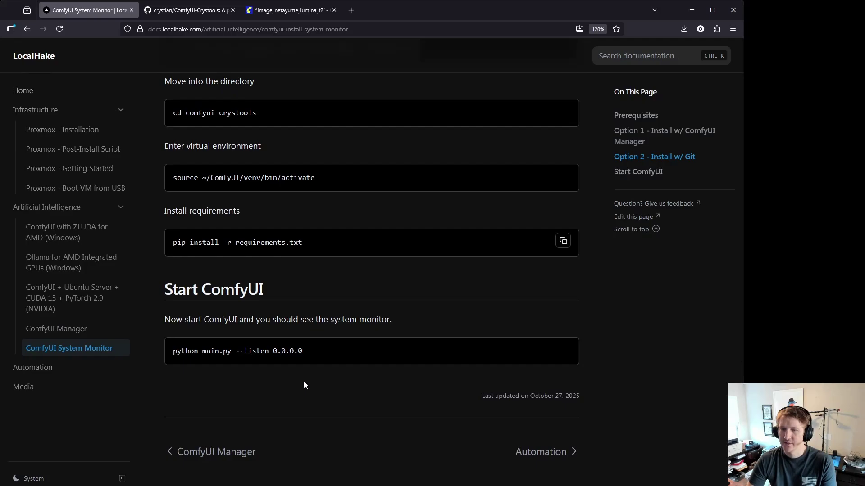
scroll(303, 383, "up", 4)
scroll(310, 371, "up", 2)
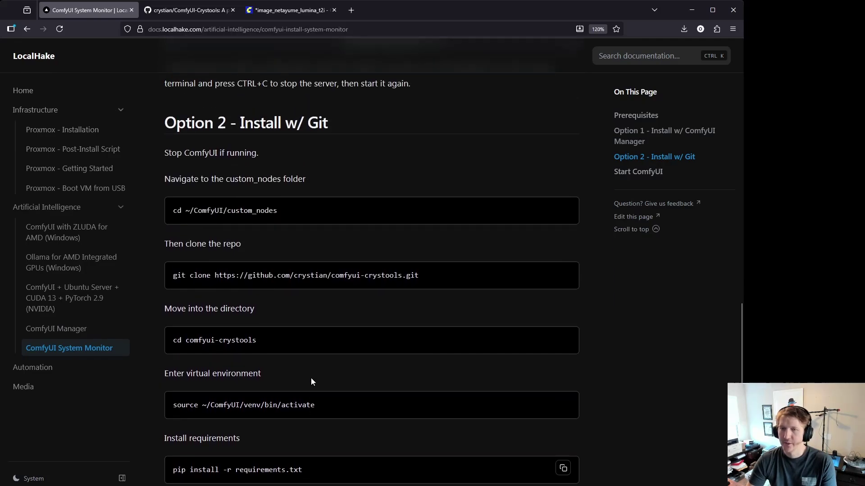
scroll(311, 378, "up", 8)
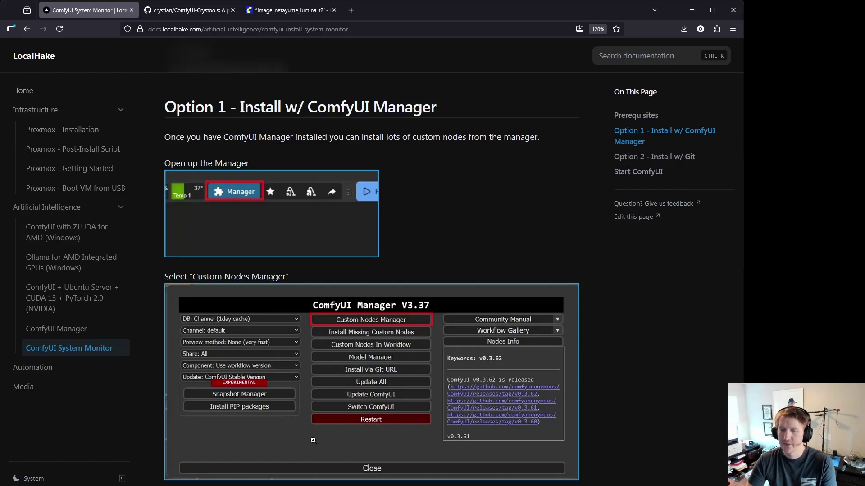
Browse the Install ComfyUI Manager guide's Prerequisites, Clone the Repo and Run ComfyUI sections
left_click(58, 330)
scroll(342, 337, "down", 3)
scroll(342, 337, "down", 6)
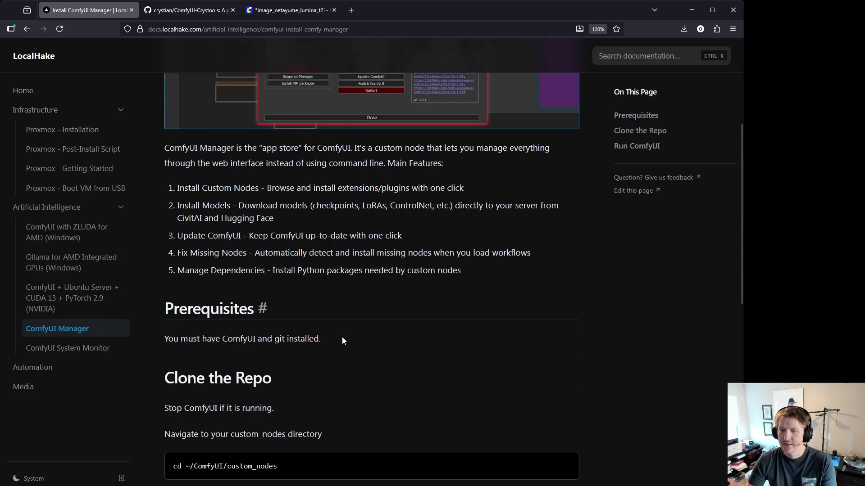
scroll(341, 341, "down", 3)
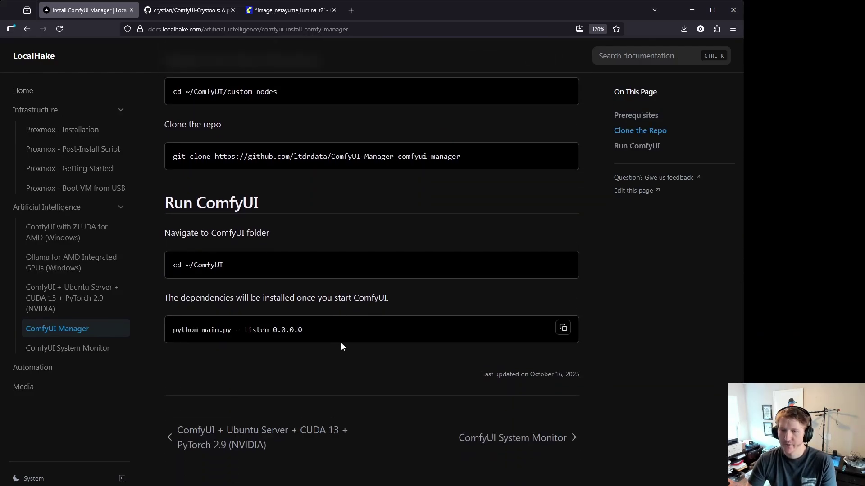
scroll(341, 342, "up", 12)
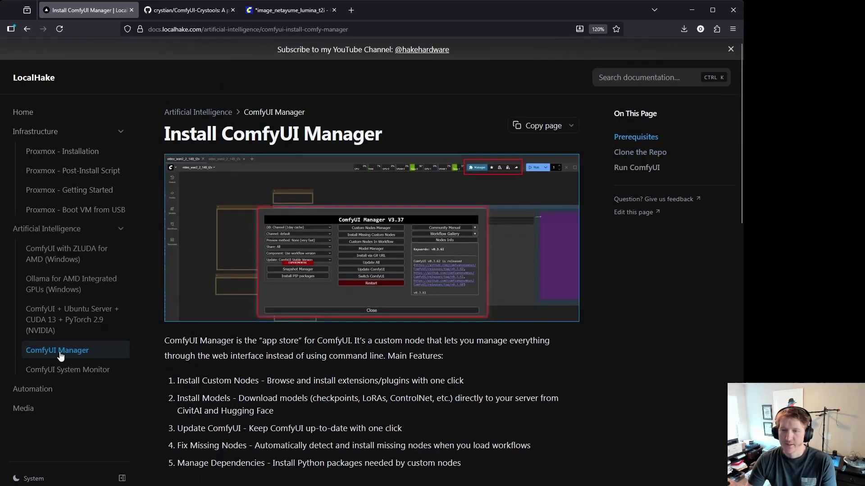